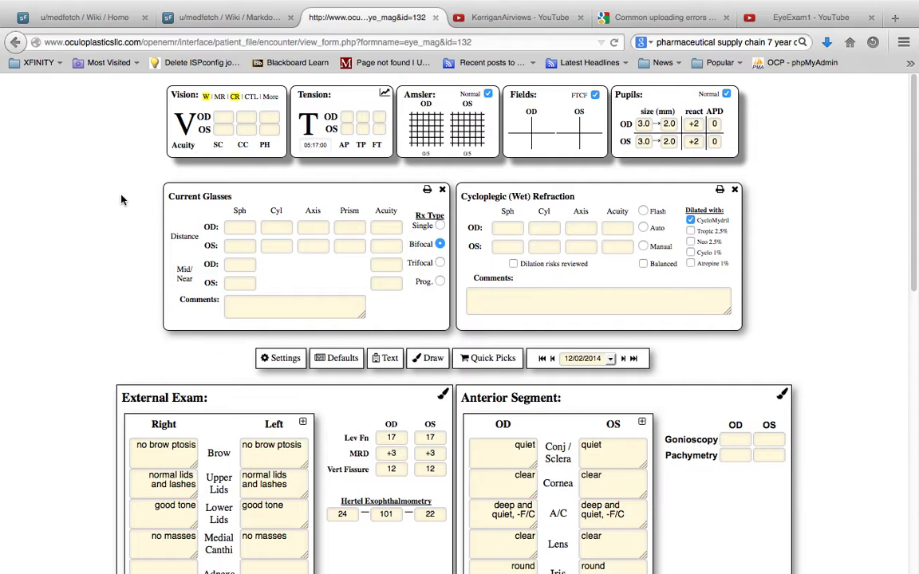
# Step: Set the OD acuity without correction to 20 and display the additional vision data panels
pyautogui.click(225, 118)
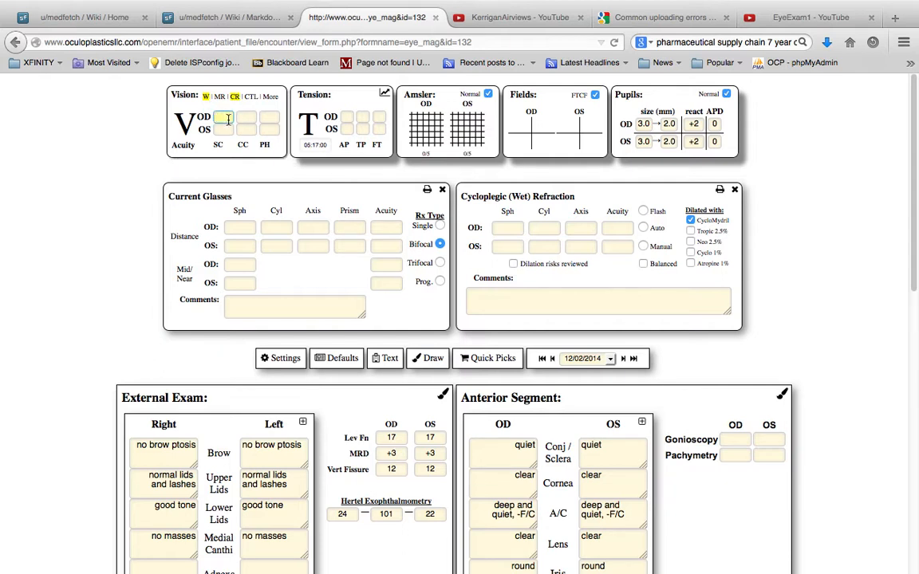
pyautogui.write('20')
pyautogui.press('Tab')
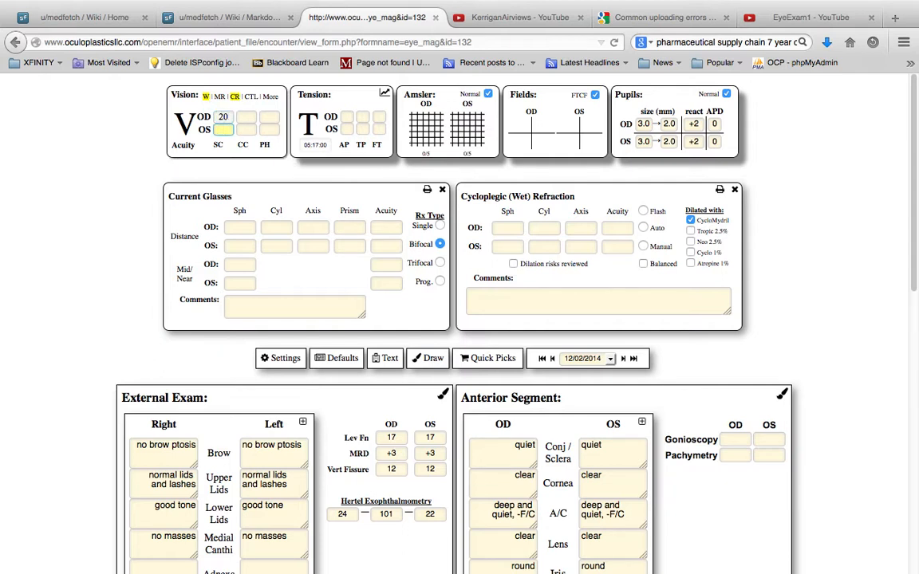
pyautogui.click(271, 96)
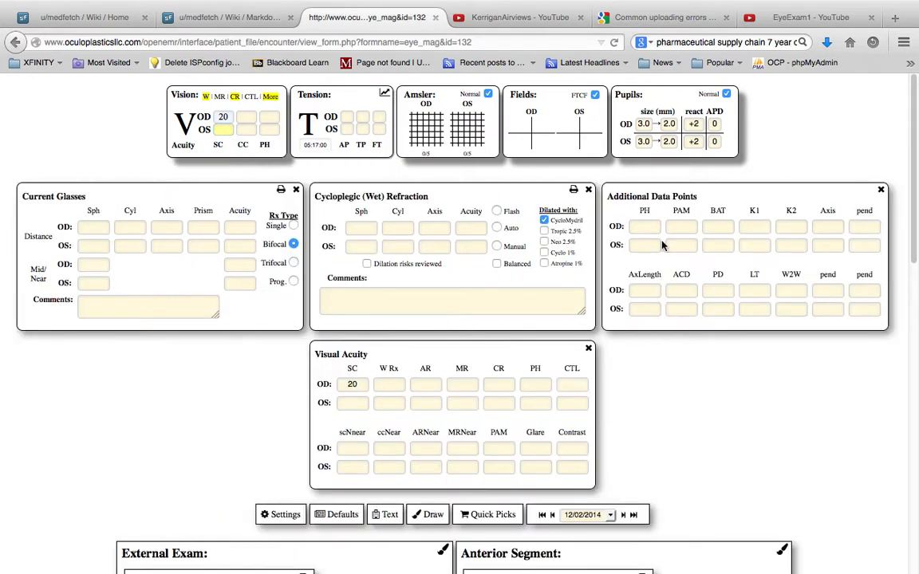
# Step: Set the OS acuity without correction to 25 and the OD acuity with correction to 30
pyautogui.click(212, 130)
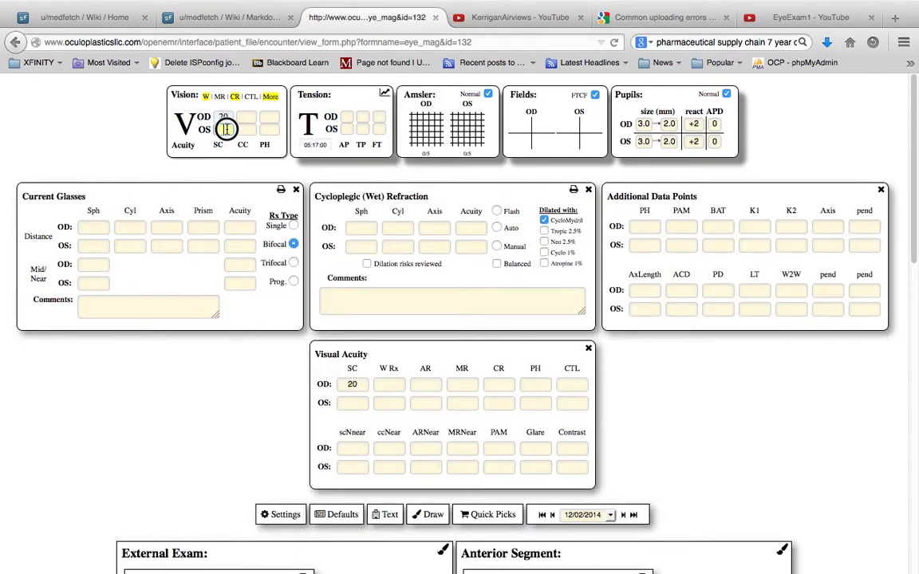
pyautogui.press('Tab')
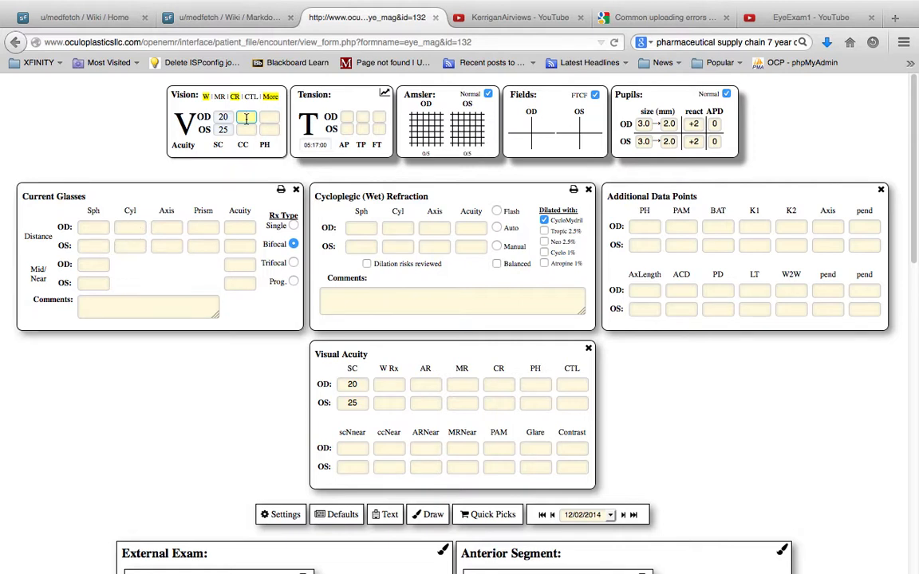
pyautogui.press('Tab')
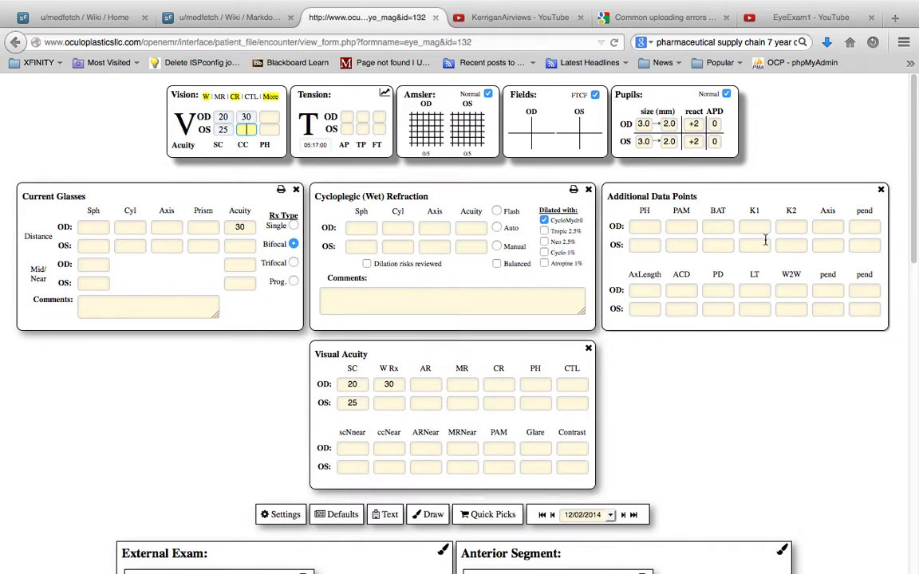
# Step: Close and restore the Current Glasses panel, and collapse all the expanded vision panels
pyautogui.click(296, 189)
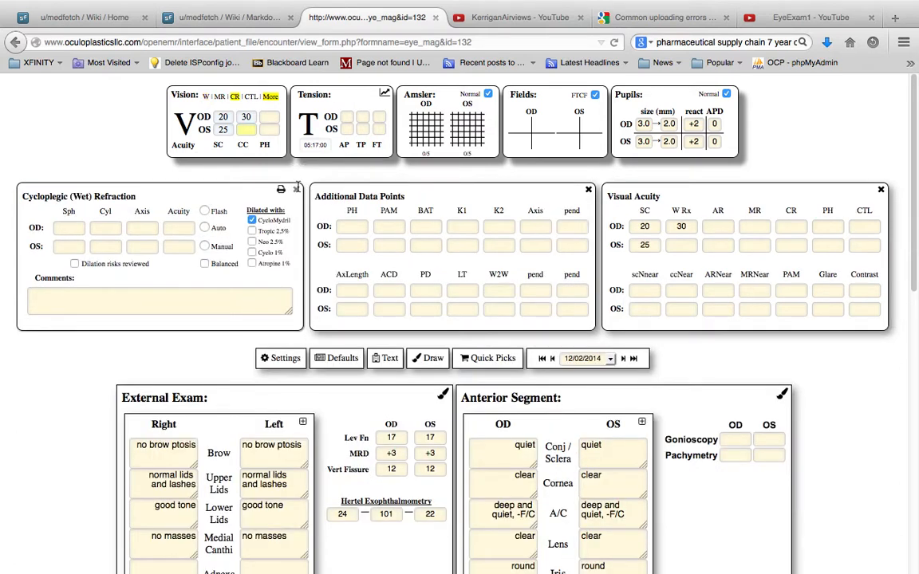
pyautogui.click(297, 190)
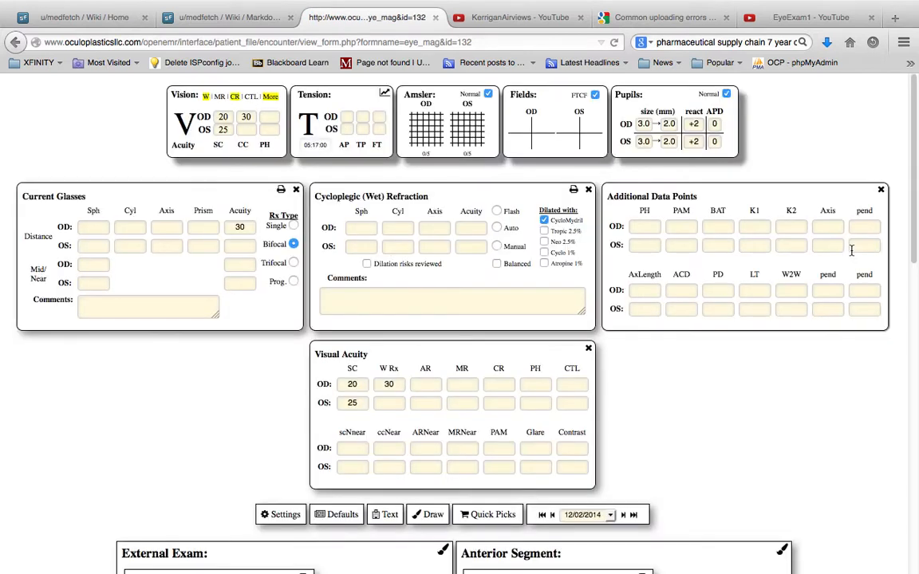
pyautogui.click(185, 95)
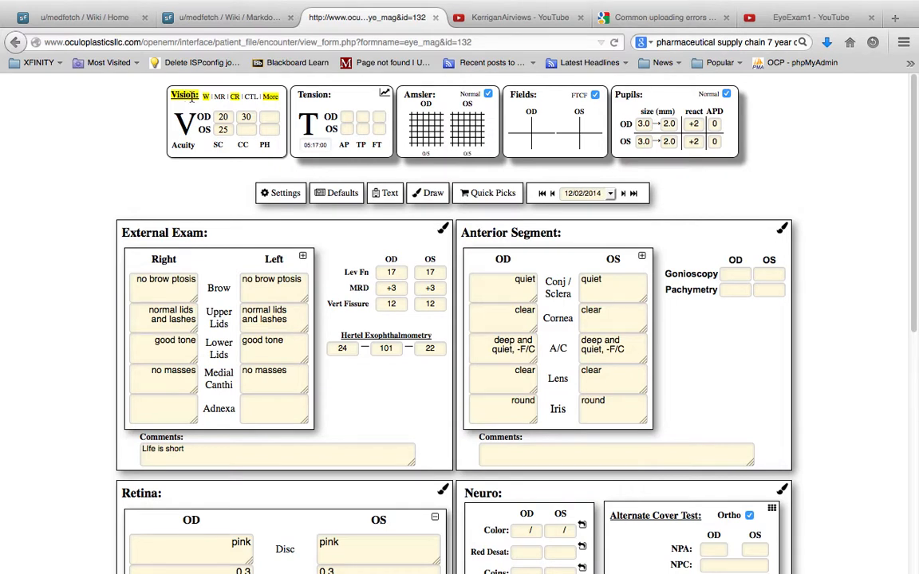
# Step: Show the 11/25/2014 prior exam beside the current findings and review its sections
pyautogui.click(610, 194)
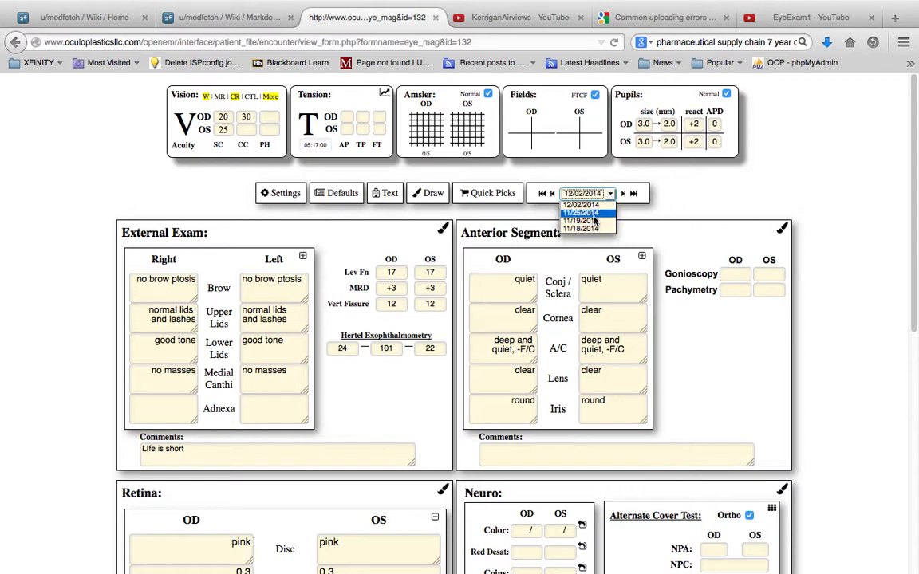
pyautogui.click(593, 213)
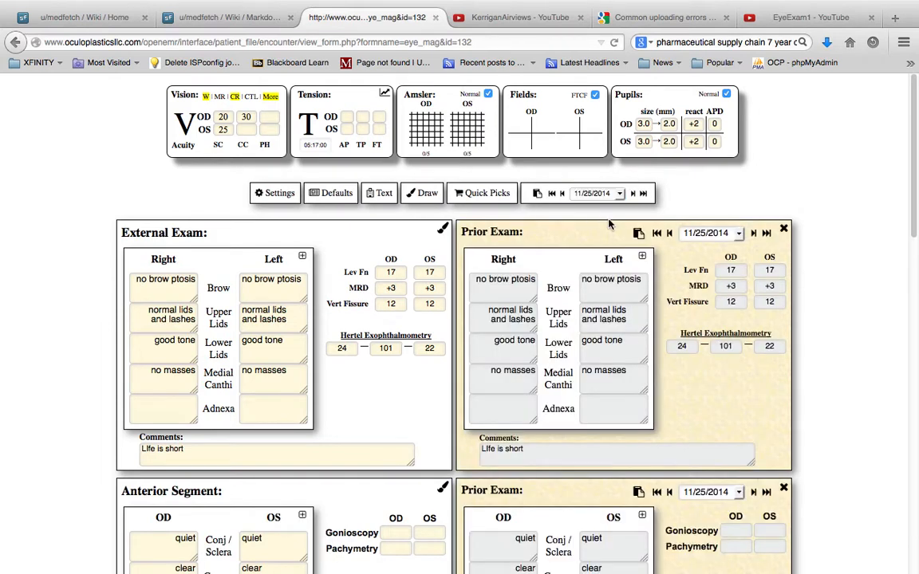
pyautogui.scroll(-5, 737, 393)
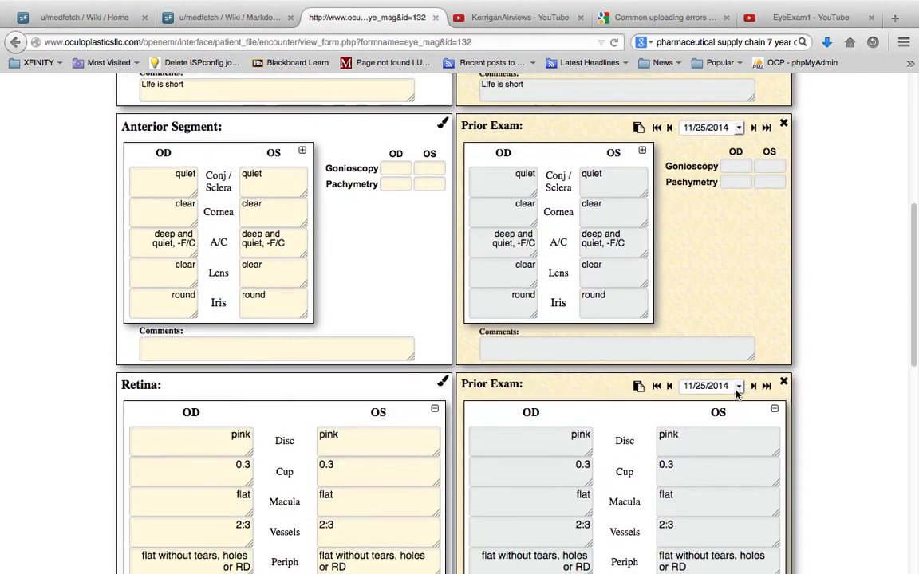
pyautogui.scroll(-3, 737, 392)
pyautogui.scroll(3, 734, 394)
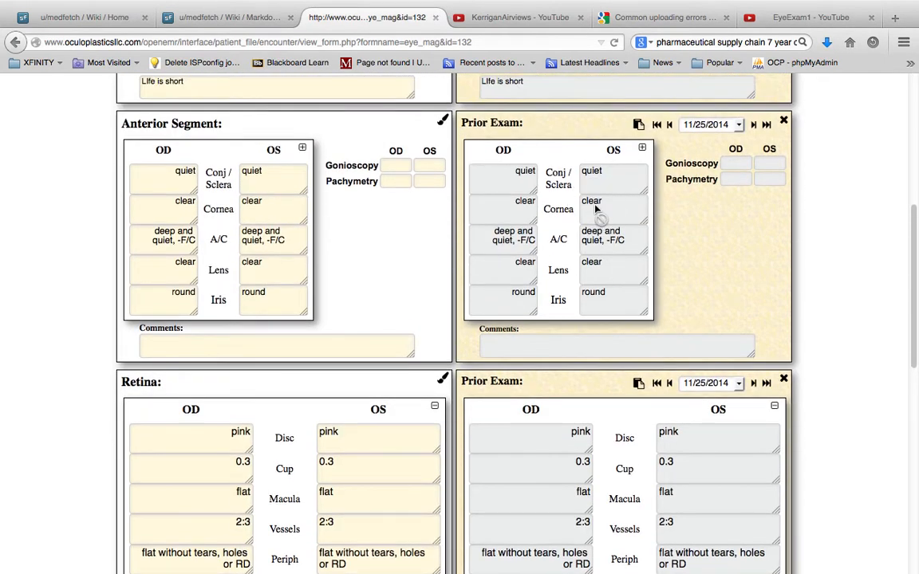
pyautogui.scroll(4, 598, 180)
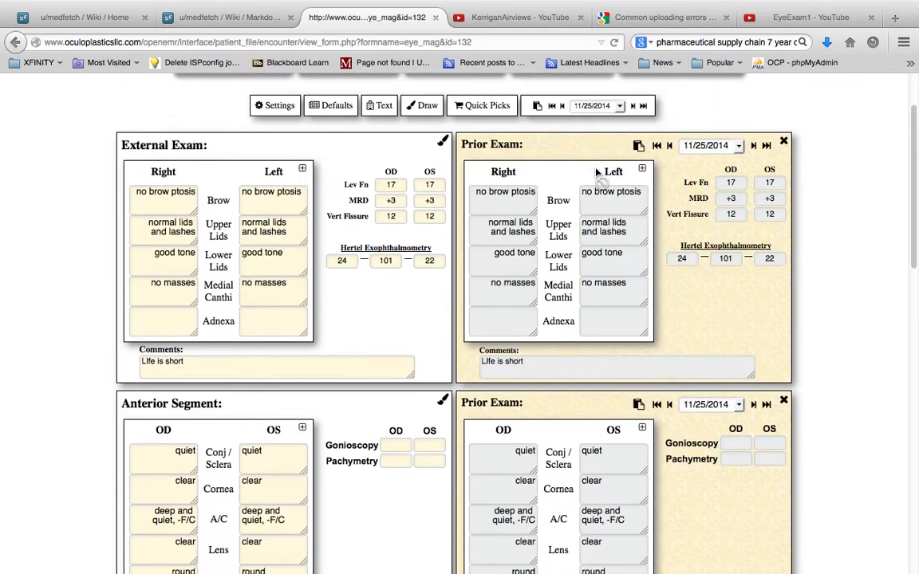
pyautogui.scroll(1, 597, 173)
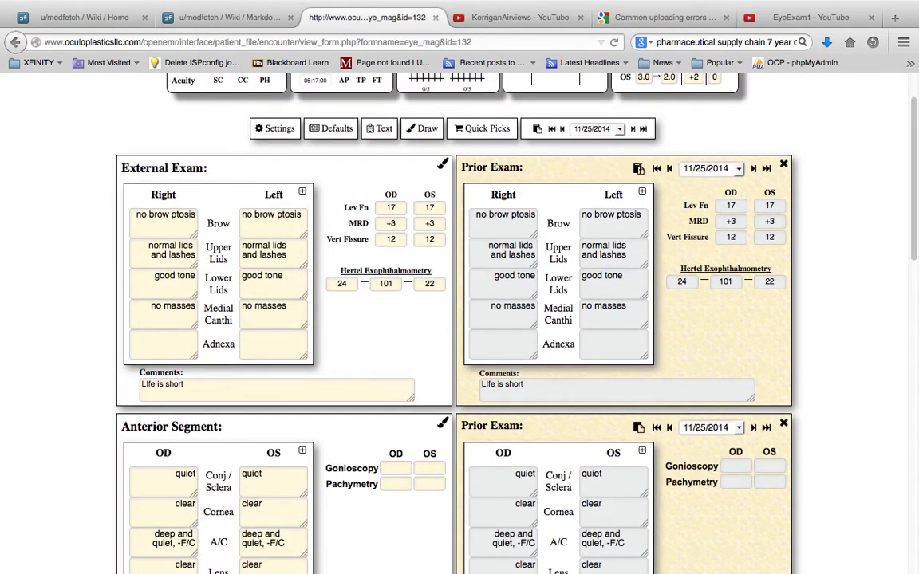
# Step: Step the External Exam's prior visit back to 11/18/2014 and copy its findings into the current External Exam
pyautogui.click(643, 129)
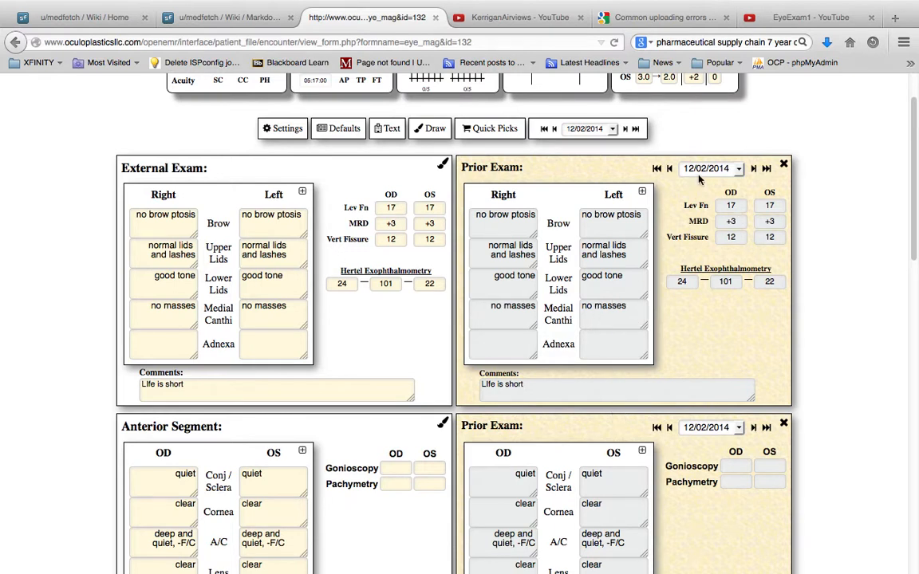
pyautogui.click(669, 168)
pyautogui.click(669, 168)
pyautogui.click(669, 168)
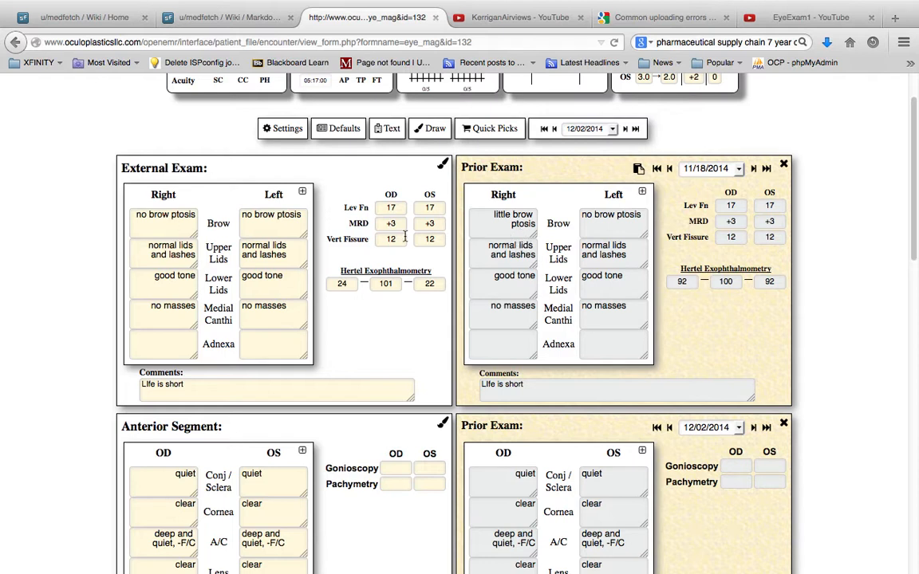
pyautogui.click(639, 169)
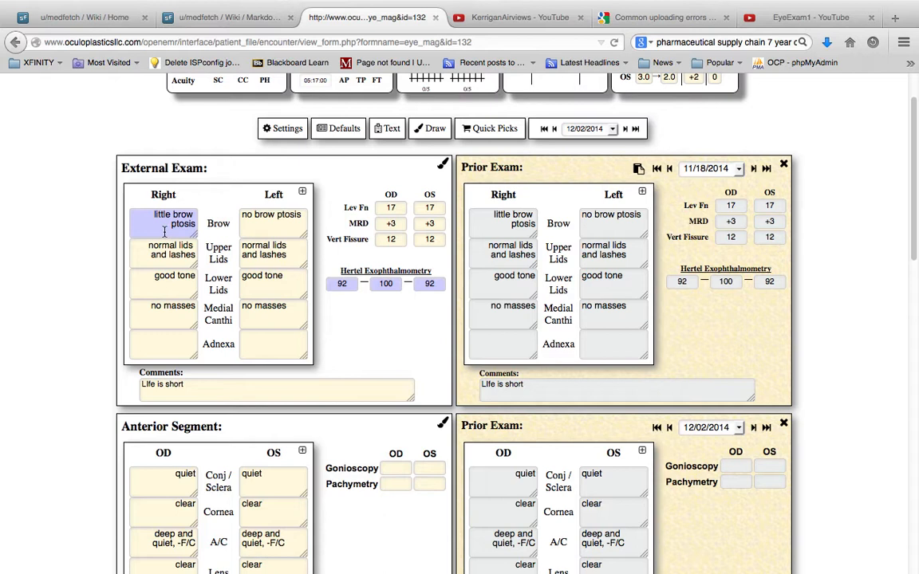
# Step: Change the left Brow finding in the External Exam to "1cm brow ptosis"
pyautogui.click(301, 218)
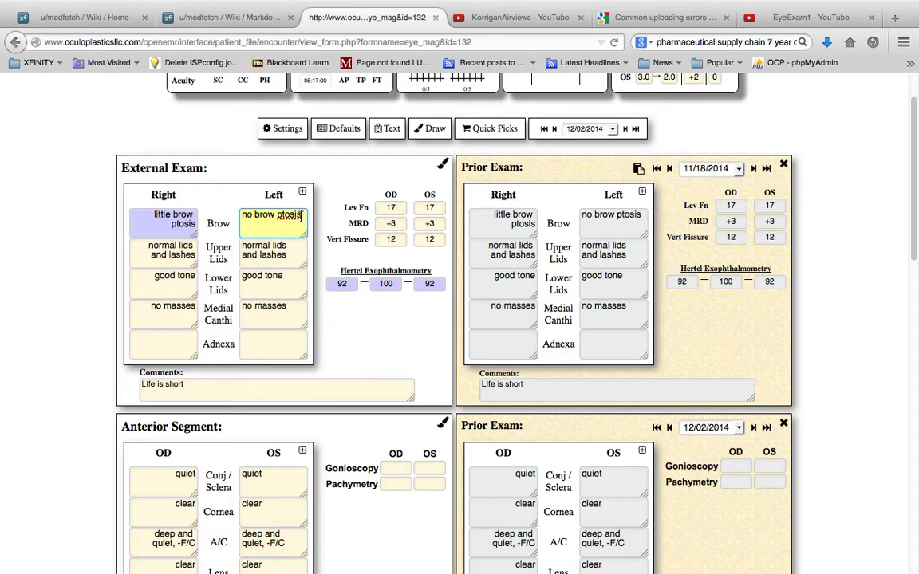
pyautogui.click(253, 215)
pyautogui.press('BackSpace')
pyautogui.press('BackSpace')
pyautogui.press('BackSpace')
pyautogui.write('1cm')
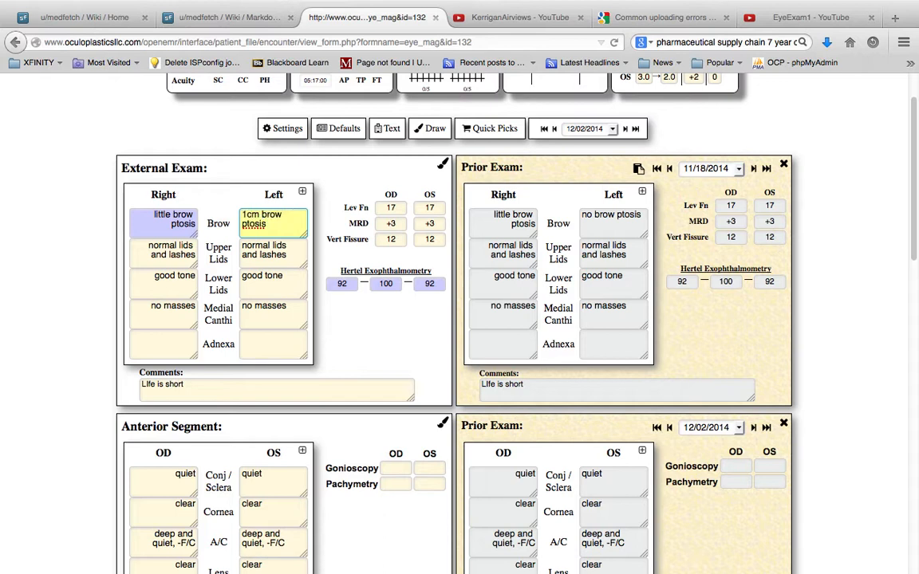
# Step: Change the left Lower Lids finding in the External Exam to "+1 poor tone"
pyautogui.click(263, 254)
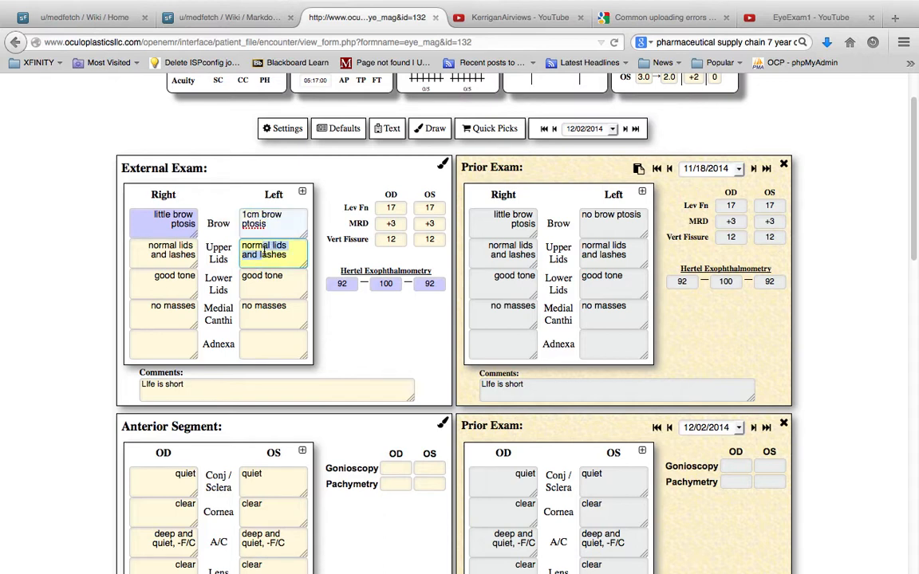
pyautogui.click(265, 287)
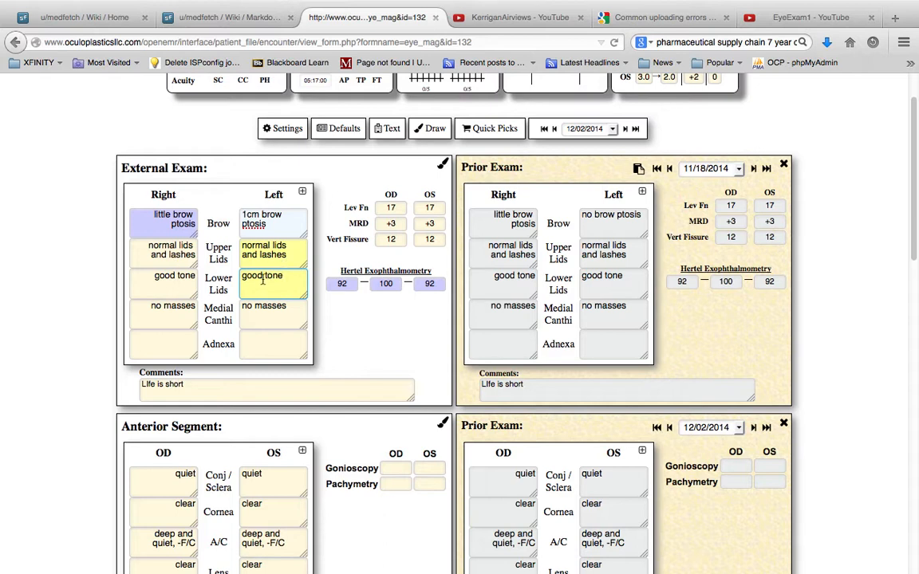
pyautogui.doubleClick(249, 275)
pyautogui.write('ba')
pyautogui.press('BackSpace')
pyautogui.press('BackSpace')
pyautogui.write('+1 poor')
pyautogui.press('Tab')
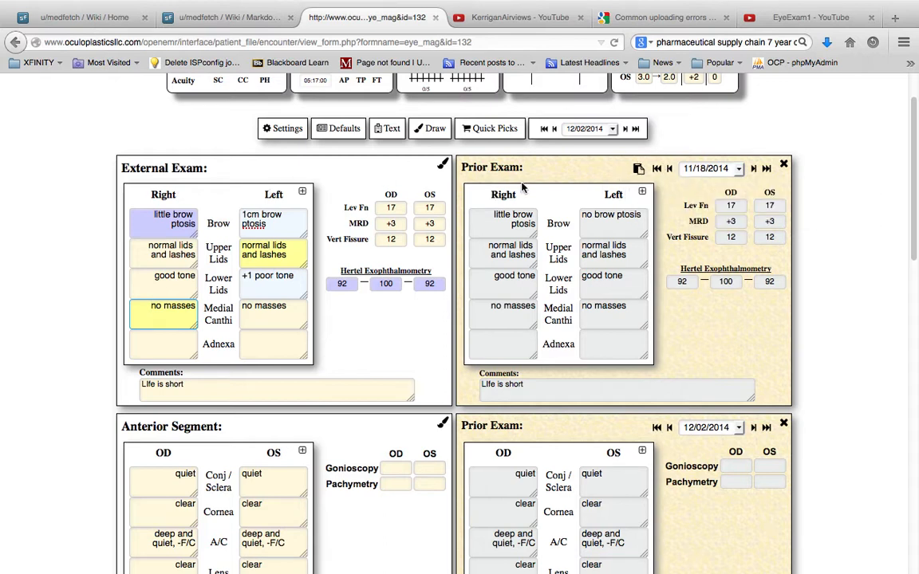
# Step: Select the 11/19/2014 visit for all sections and copy its findings forward into the whole current exam
pyautogui.scroll(-3, 424, 374)
pyautogui.scroll(4, 424, 374)
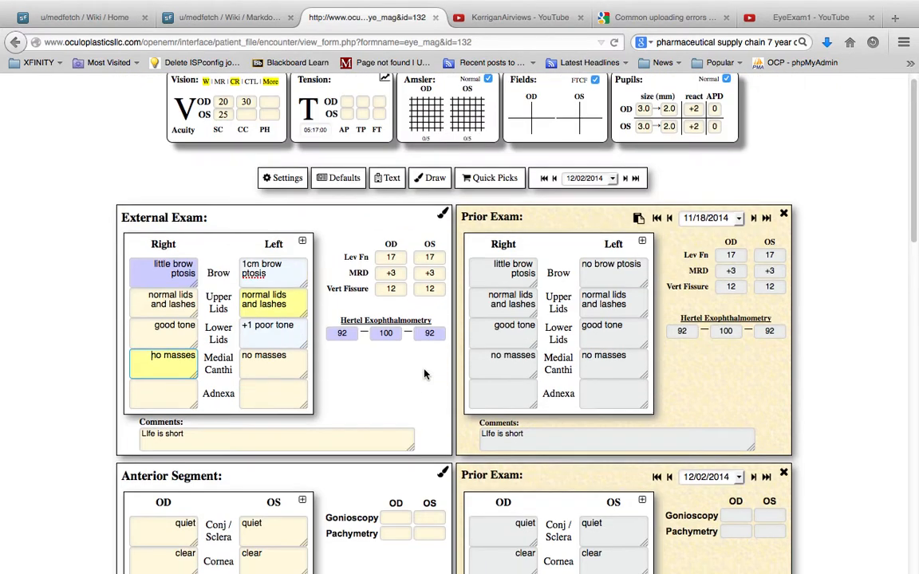
pyautogui.click(554, 190)
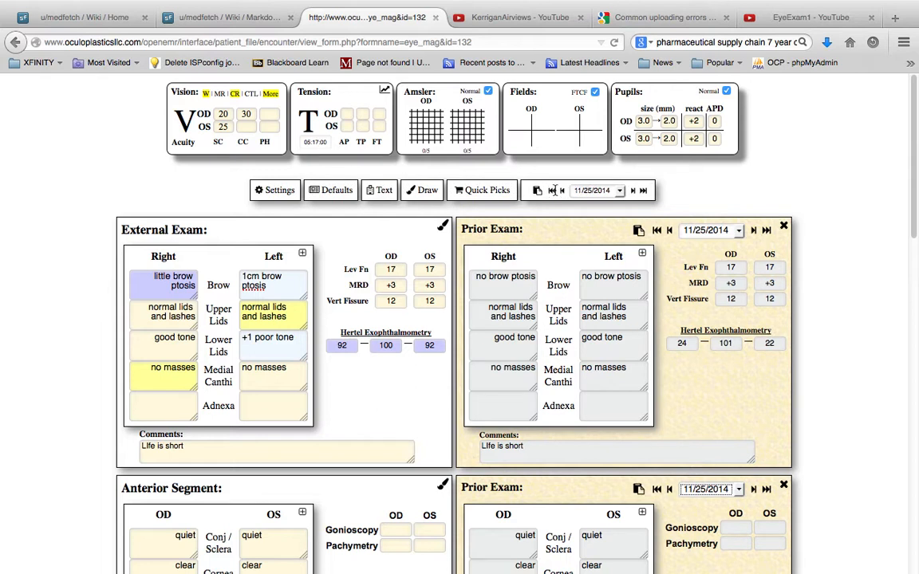
pyautogui.click(586, 191)
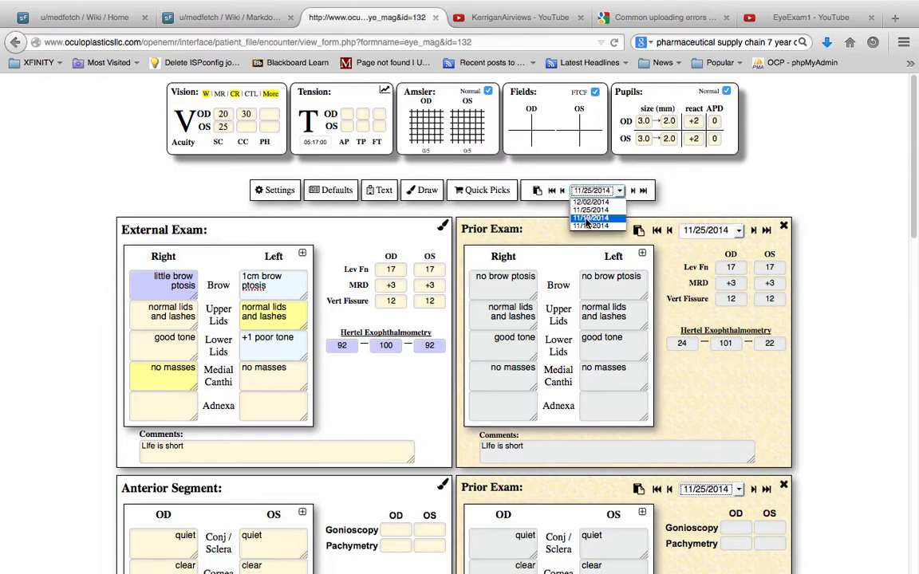
pyautogui.click(586, 217)
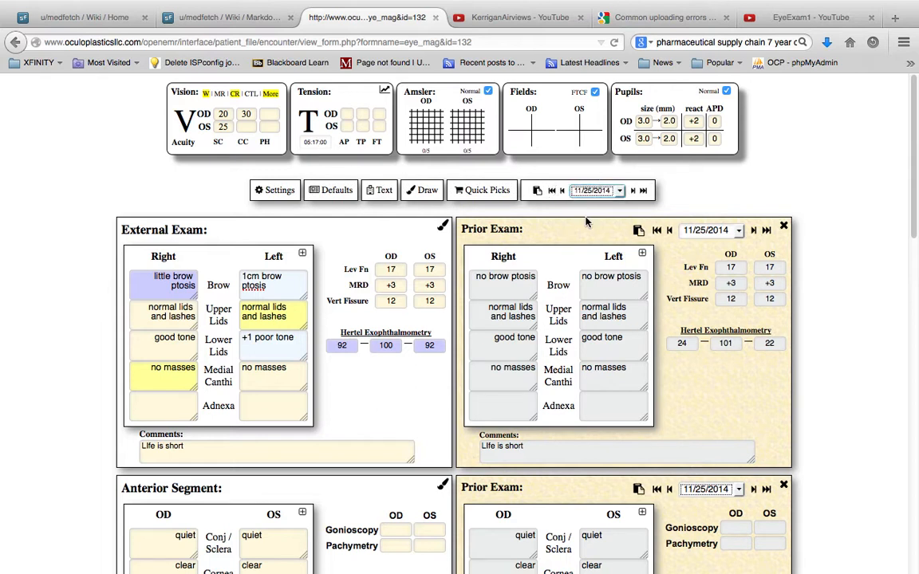
pyautogui.click(537, 191)
# Step: Set the Neuro section's prior exam to 11/18/2014 and copy its findings into the current Neuro exam
pyautogui.scroll(-1, 536, 191)
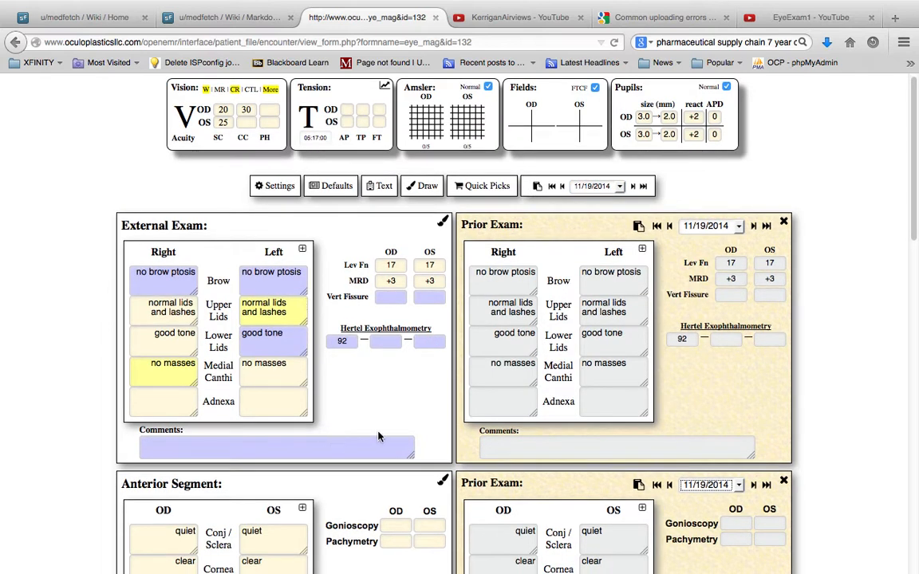
pyautogui.scroll(-2, 503, 373)
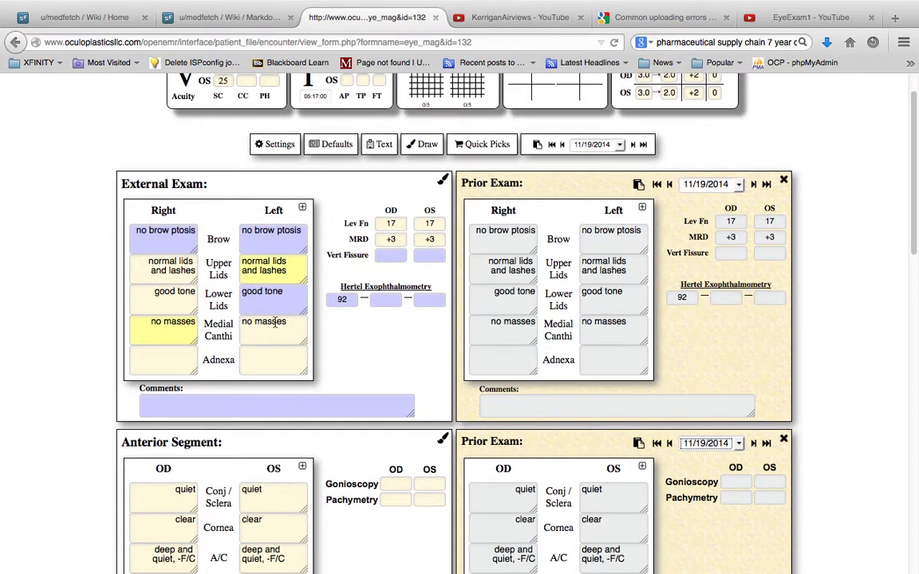
pyautogui.scroll(-6, 630, 358)
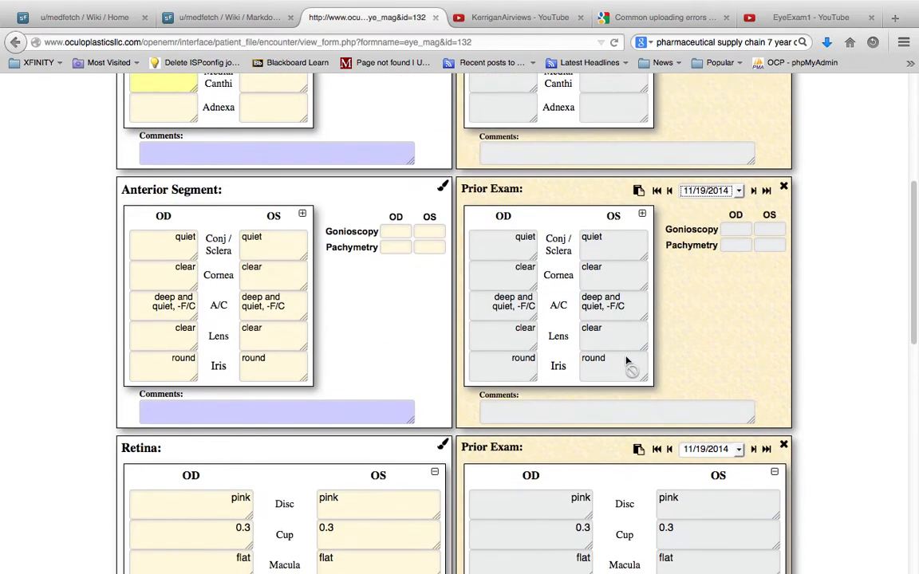
pyautogui.scroll(-8, 626, 361)
pyautogui.scroll(-7, 559, 351)
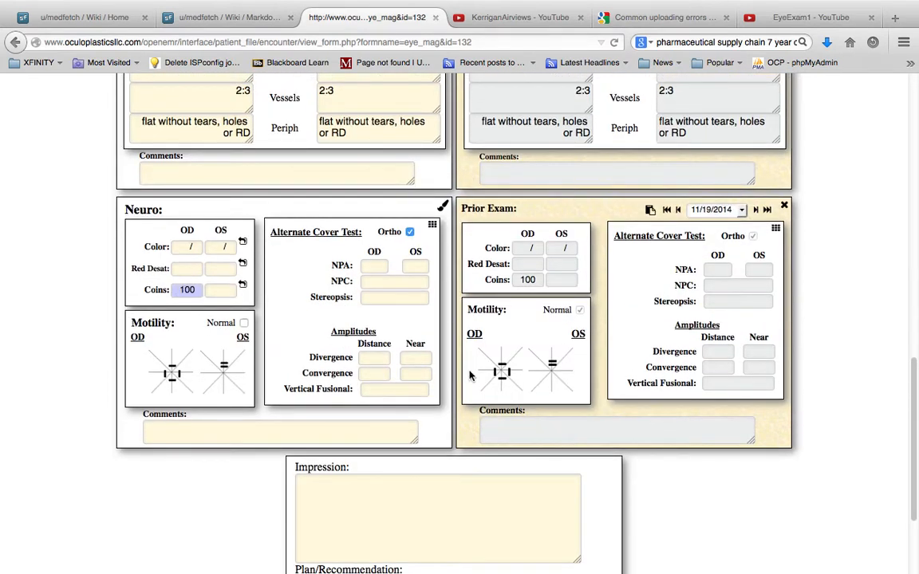
pyautogui.click(712, 210)
pyautogui.click(709, 249)
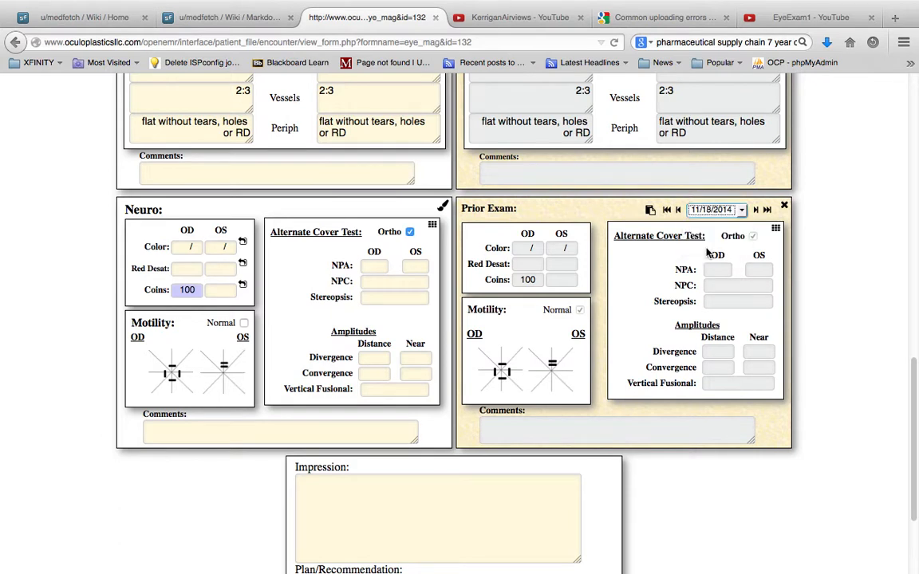
pyautogui.click(650, 209)
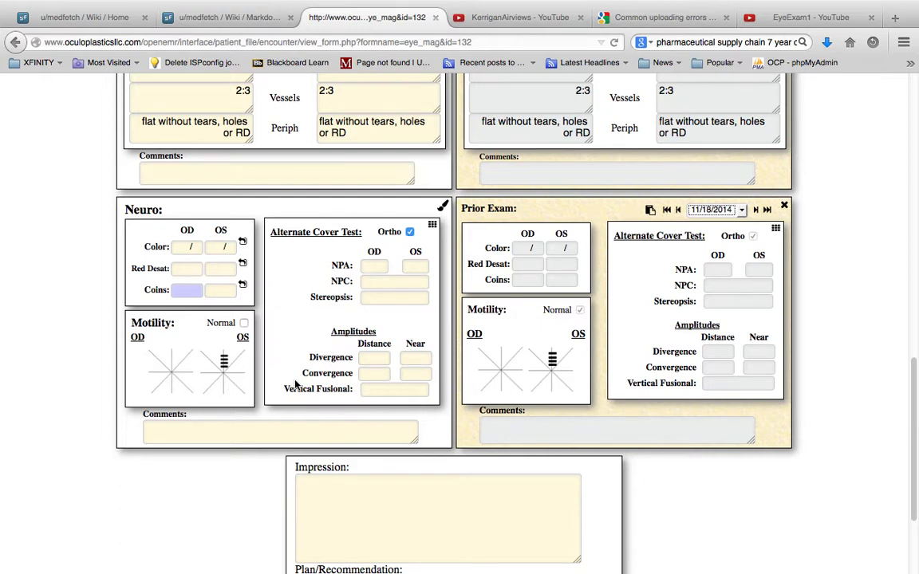
# Step: Show the Quick Picks lists beside the exam sections
pyautogui.scroll(10, 295, 386)
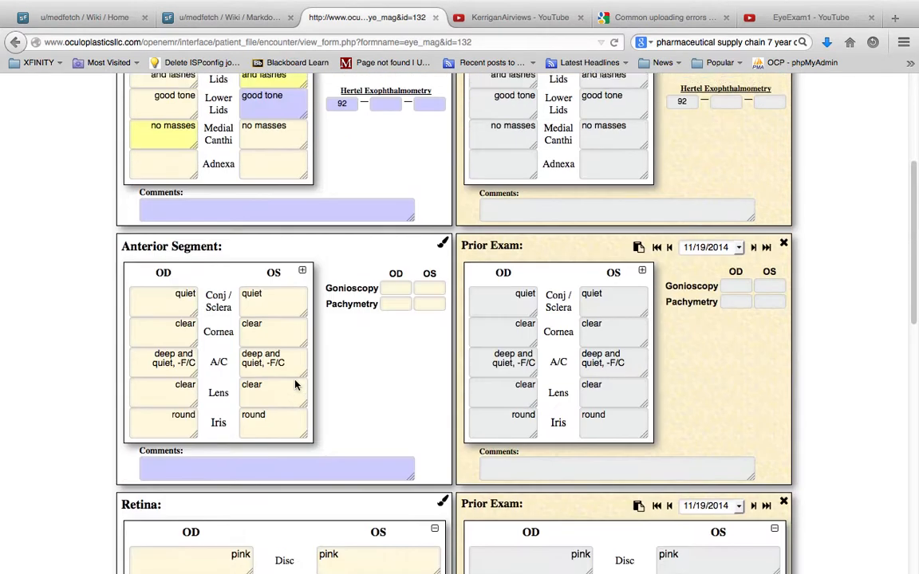
pyautogui.scroll(4, 295, 385)
pyautogui.click(482, 195)
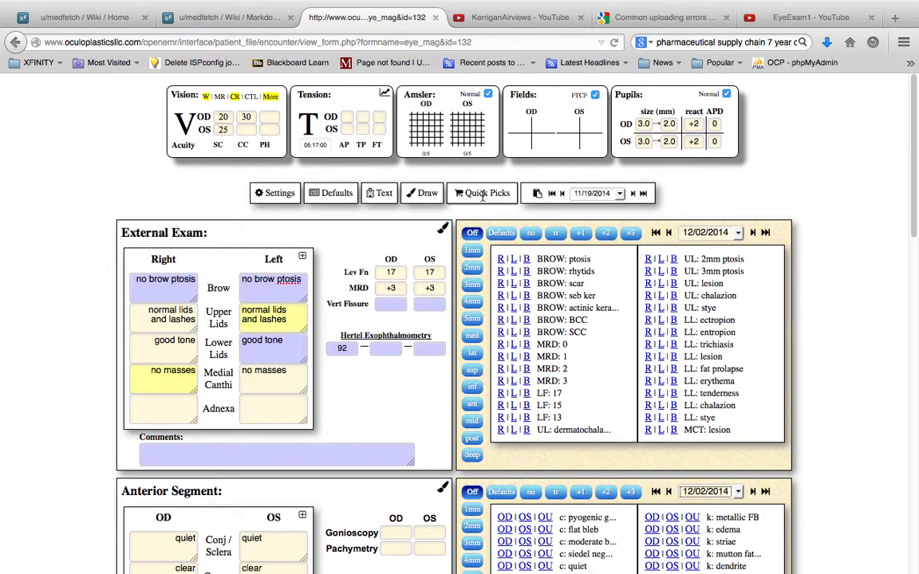
# Step: Switch the exam to drawing mode and sketch a freehand mark beside the W acuity lines on the first canvas
pyautogui.click(427, 192)
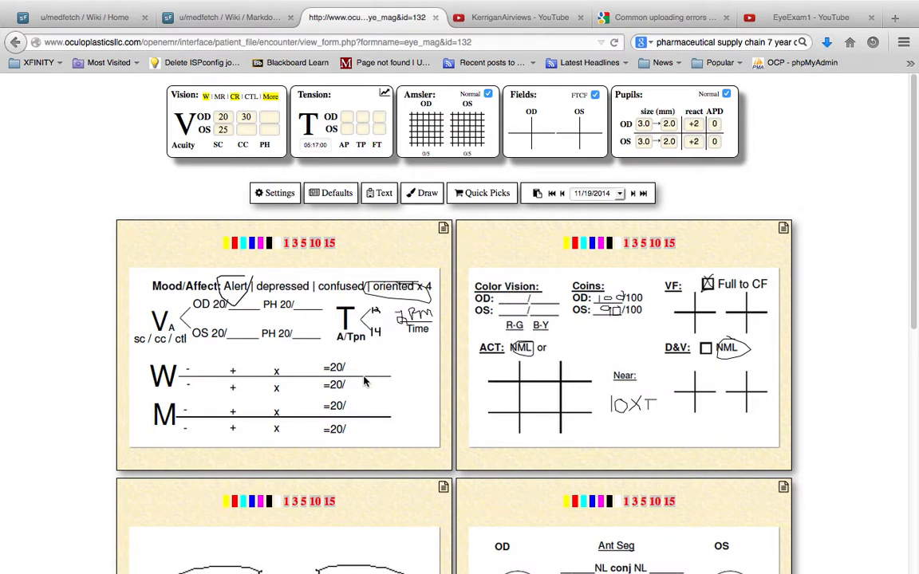
pyautogui.moveTo(359, 368)
pyautogui.mouseDown()
pyautogui.moveTo(362, 390)
pyautogui.moveTo(345, 357)
pyautogui.mouseUp()
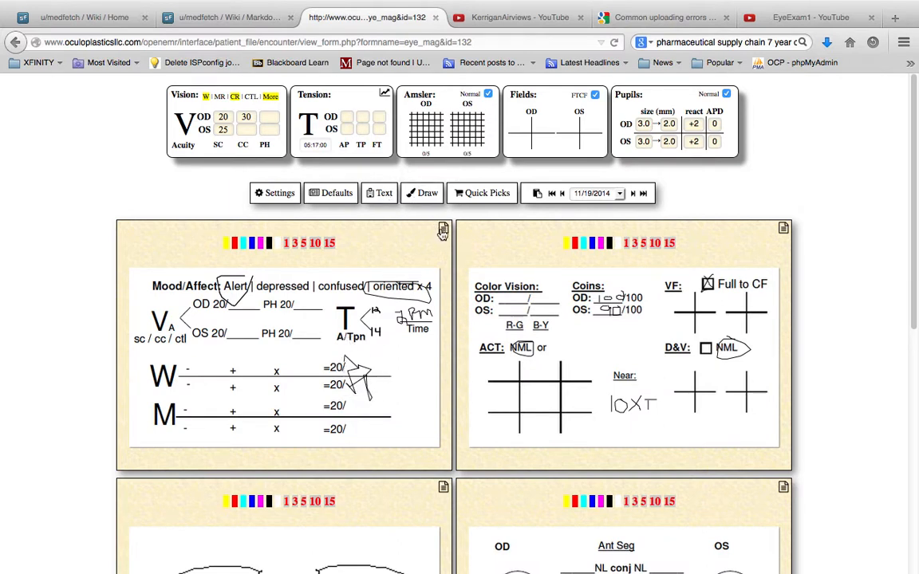
# Step: Return all exam sections to text mode and widen the External Exam and Anterior Segment findings tables
pyautogui.click(382, 194)
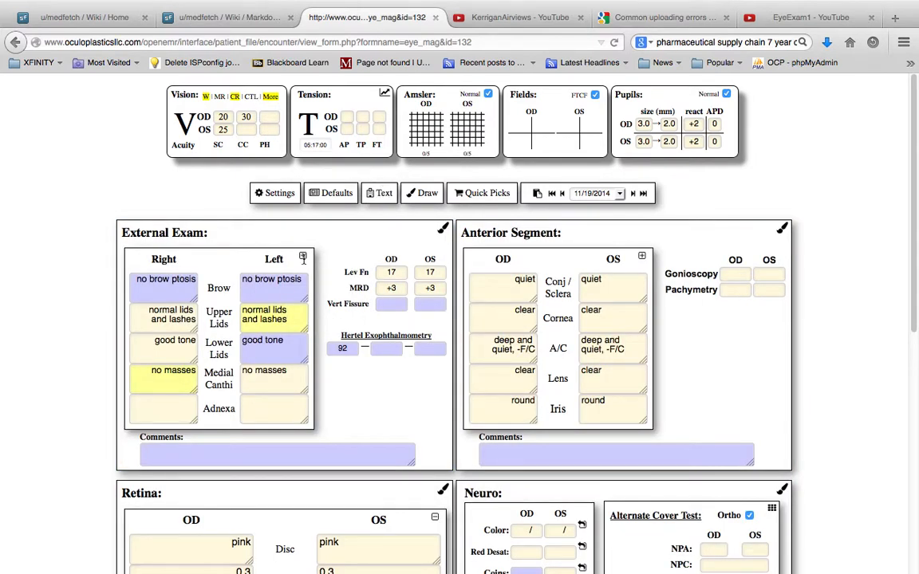
pyautogui.click(303, 256)
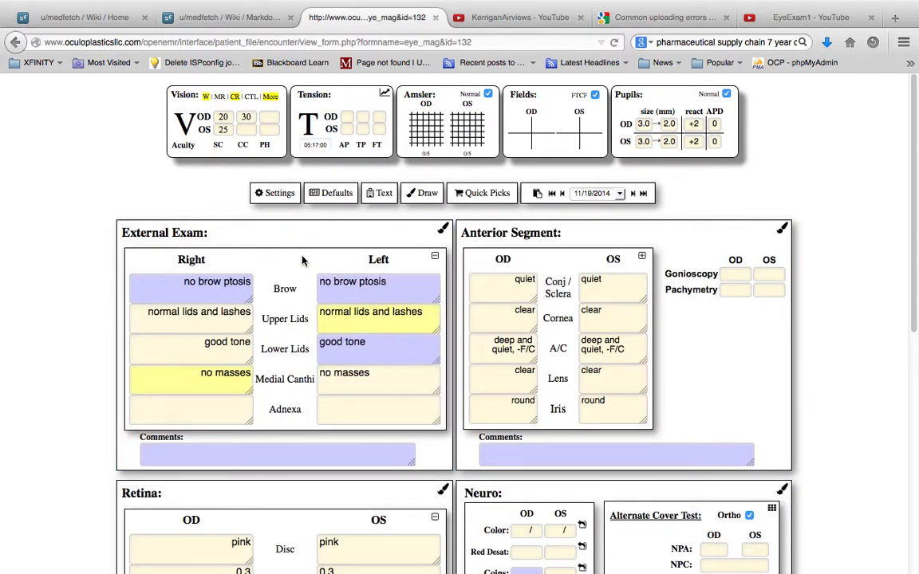
pyautogui.click(641, 256)
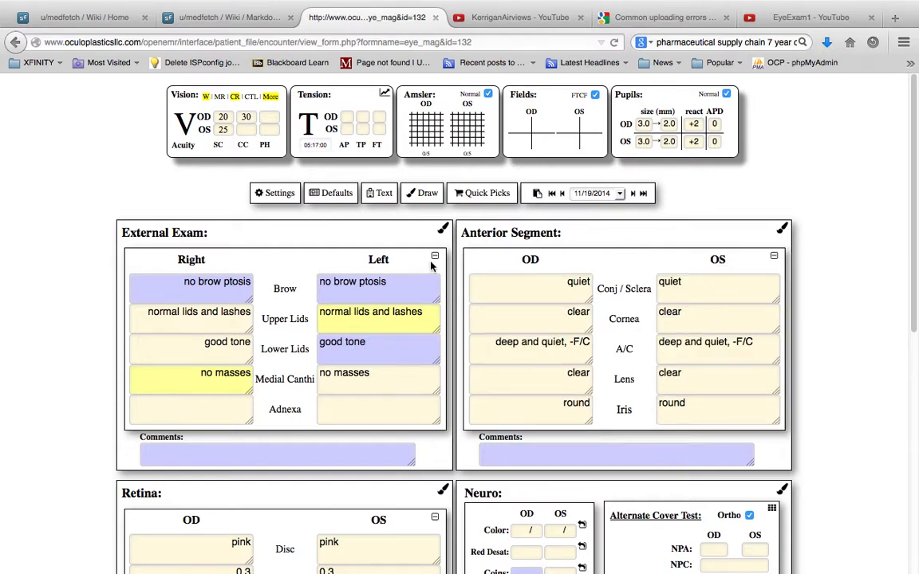
# Step: Narrow the Anterior Segment and Retina findings tables to reveal the additional fields beside them
pyautogui.click(773, 255)
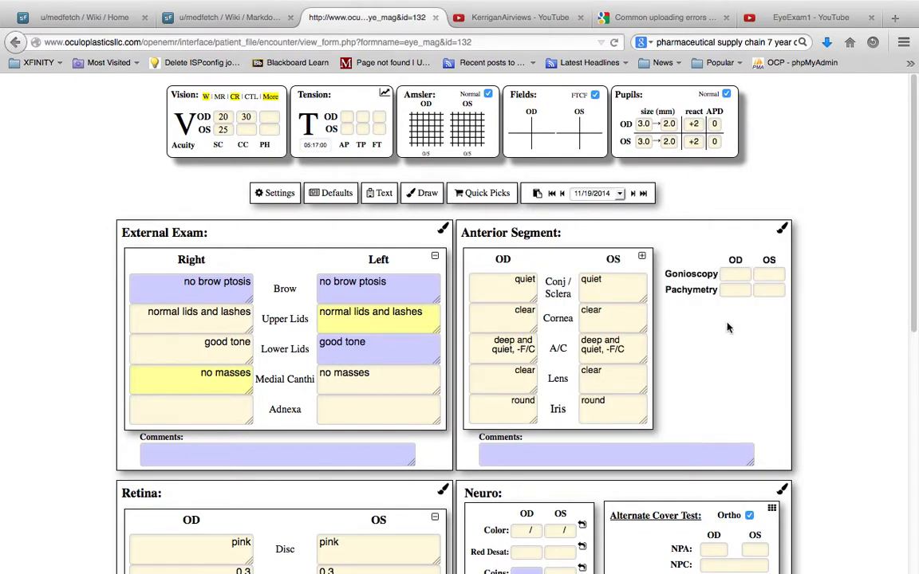
pyautogui.scroll(-5, 730, 371)
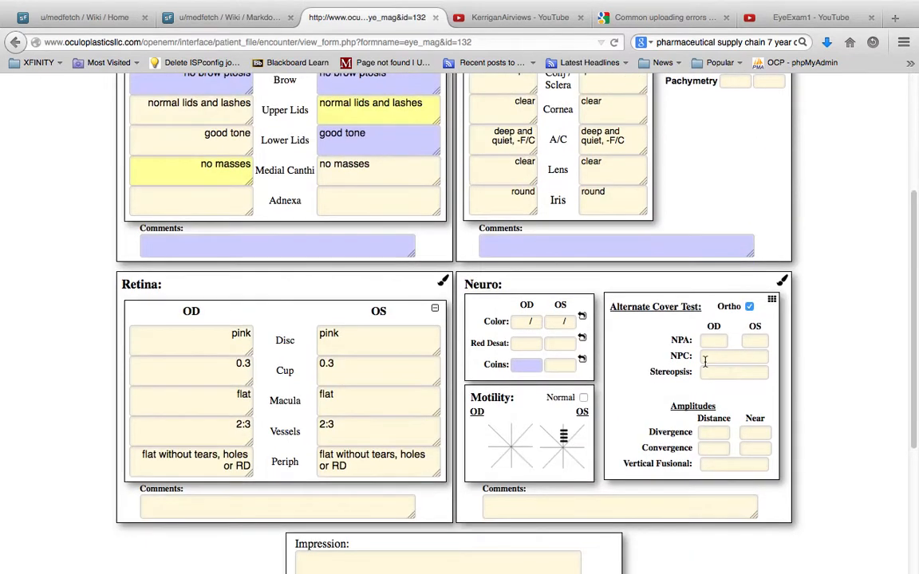
pyautogui.click(435, 308)
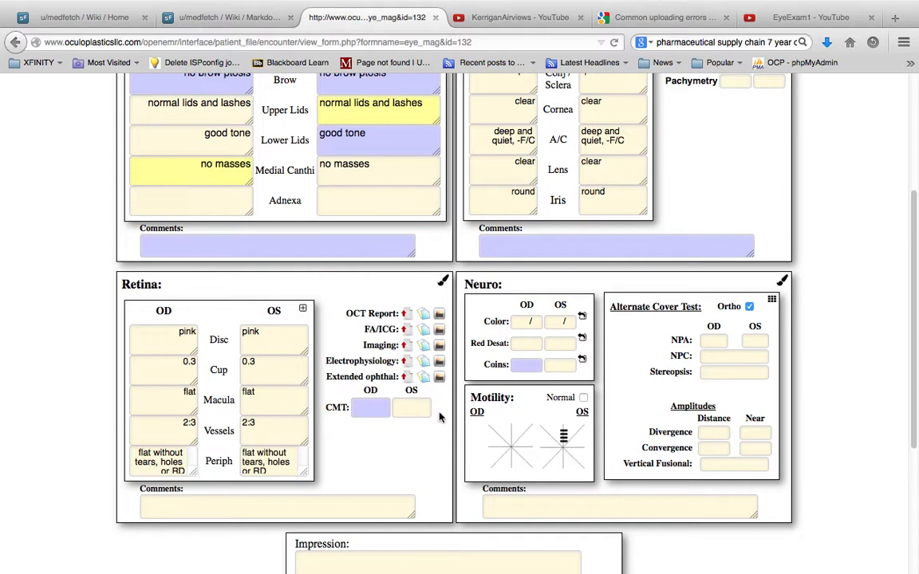
# Step: Narrow the External Exam findings table to reveal its measurement fields, and widen it again
pyautogui.scroll(3, 434, 418)
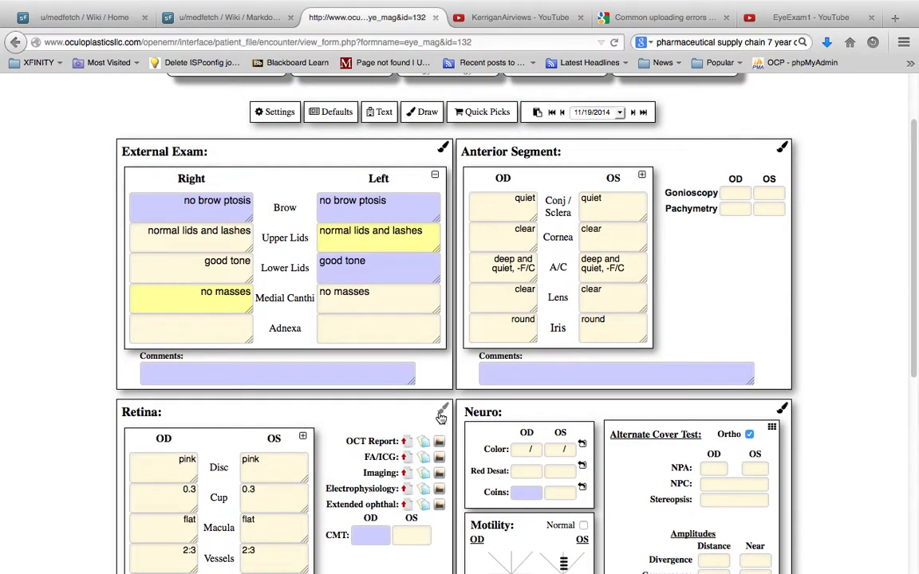
pyautogui.scroll(-3, 441, 416)
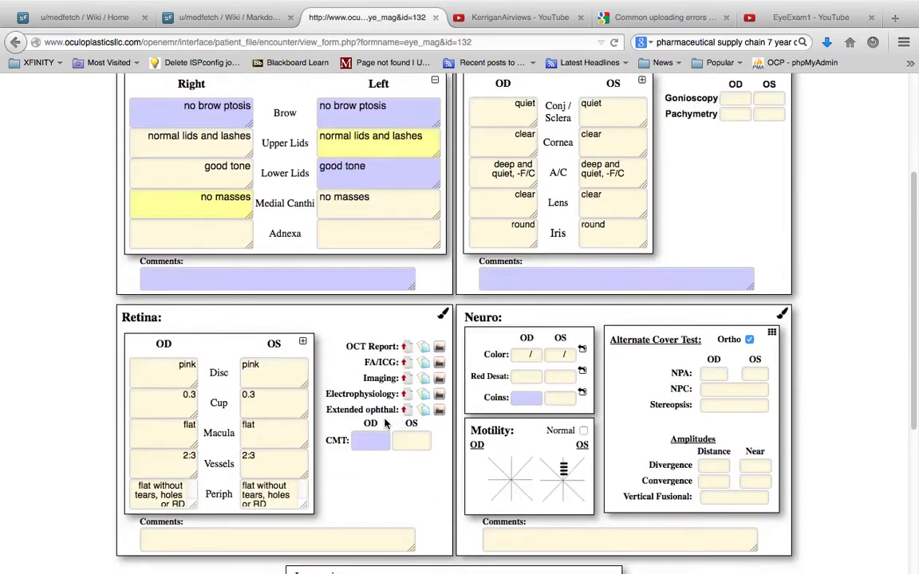
pyautogui.scroll(3, 401, 333)
pyautogui.click(435, 182)
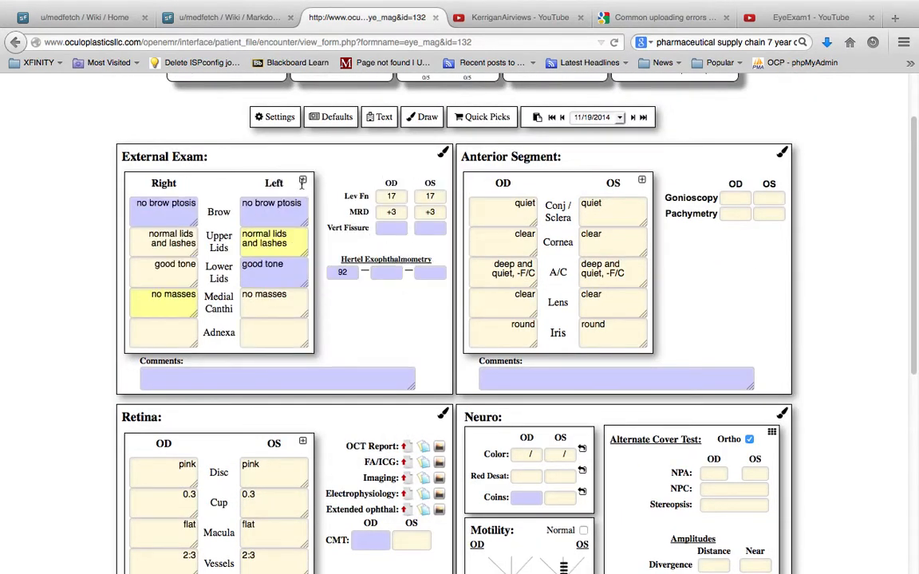
pyautogui.click(302, 180)
pyautogui.scroll(2, 302, 182)
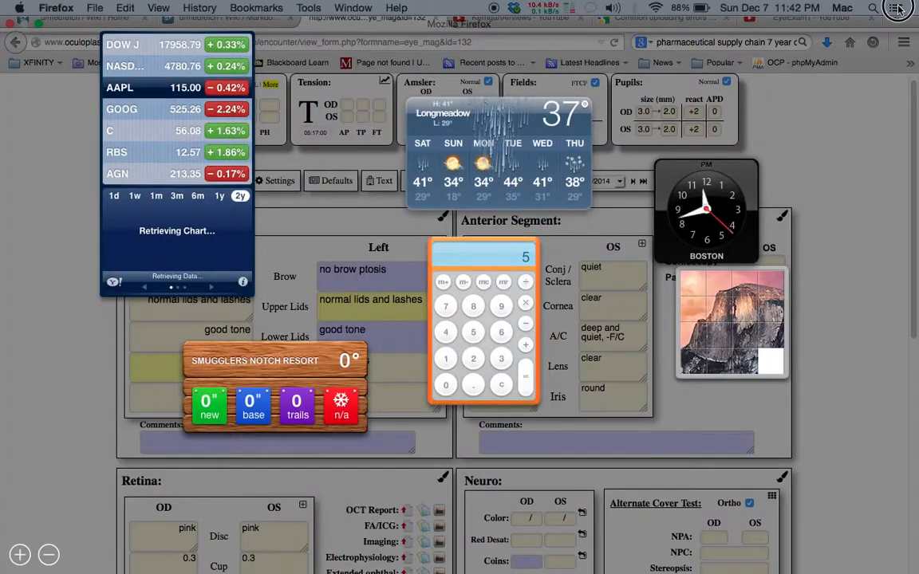
# Step: Toggle the browser's Full Screen mode
pyautogui.click(899, 10)
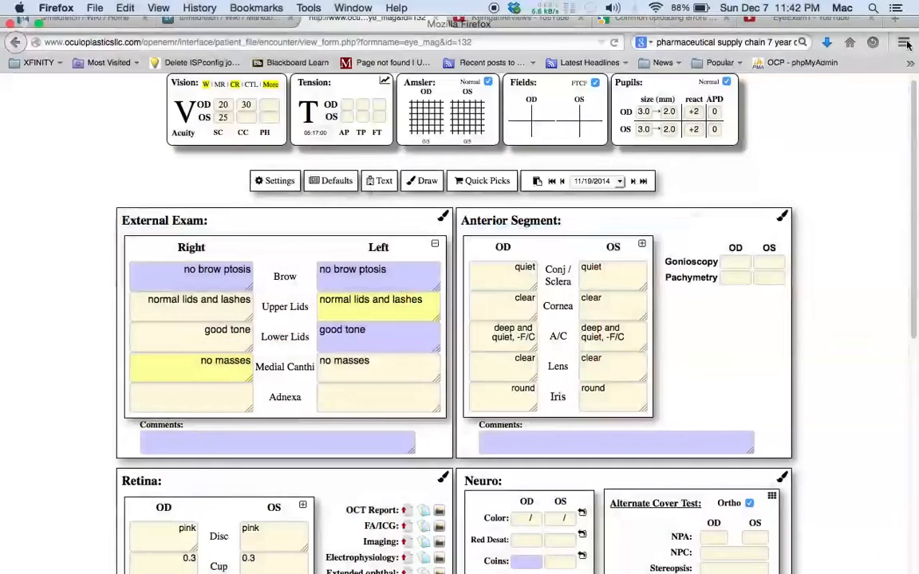
pyautogui.click(903, 41)
pyautogui.click(880, 186)
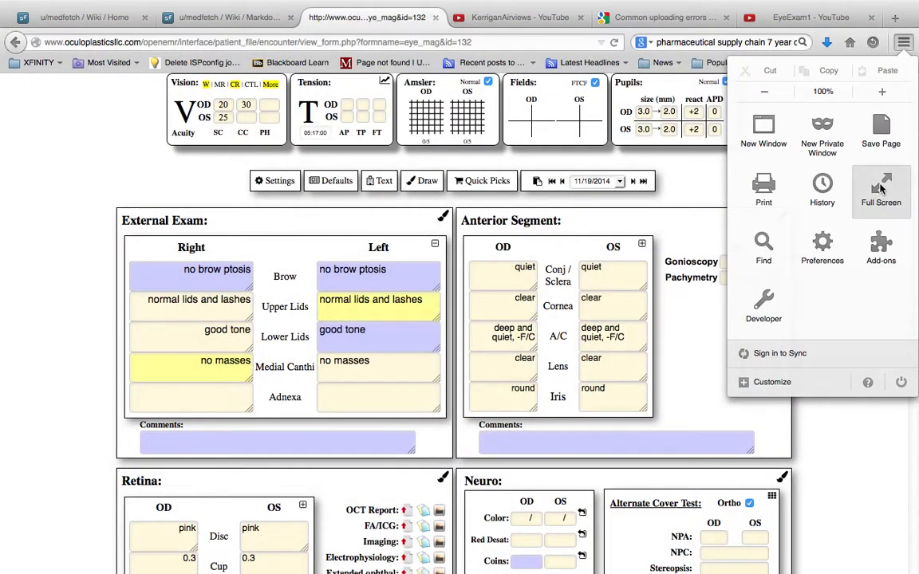